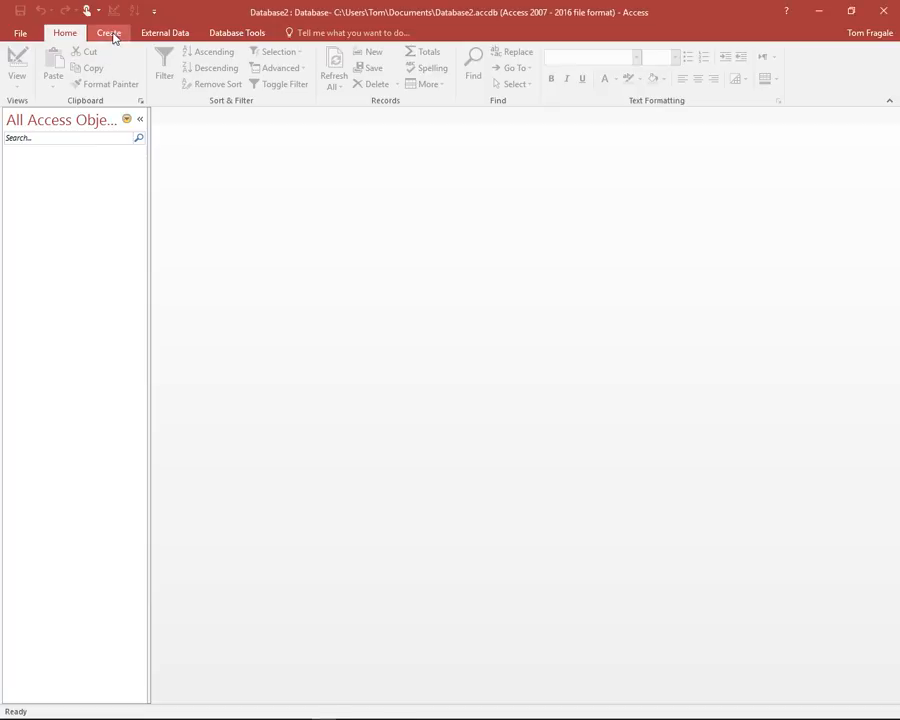
# Start a new table in Design View and move from the First Name field to its Data Type column
pyautogui.click(110, 33)
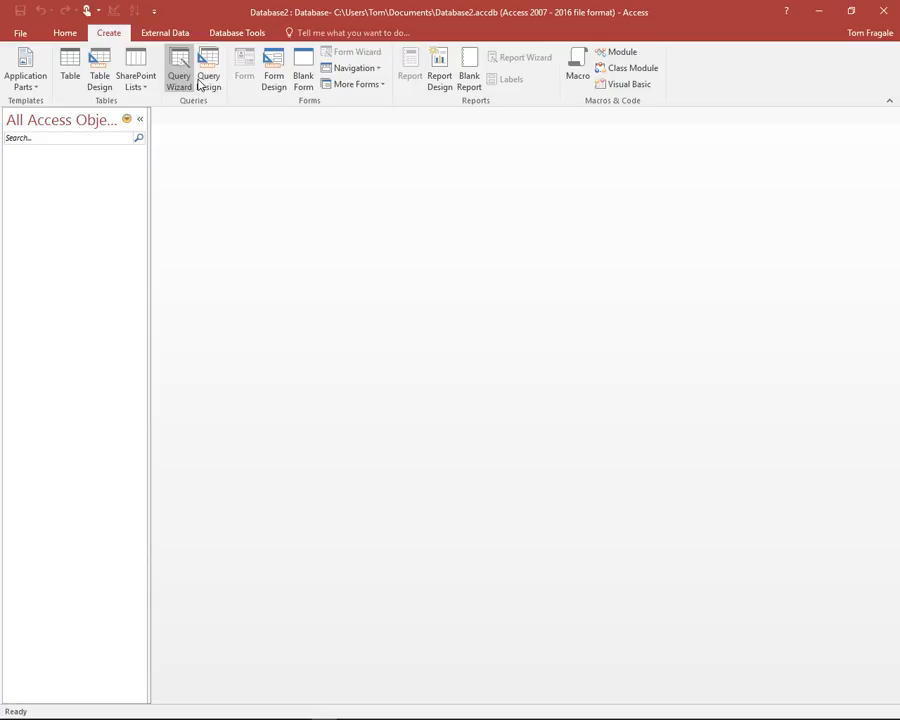
pyautogui.click(99, 75)
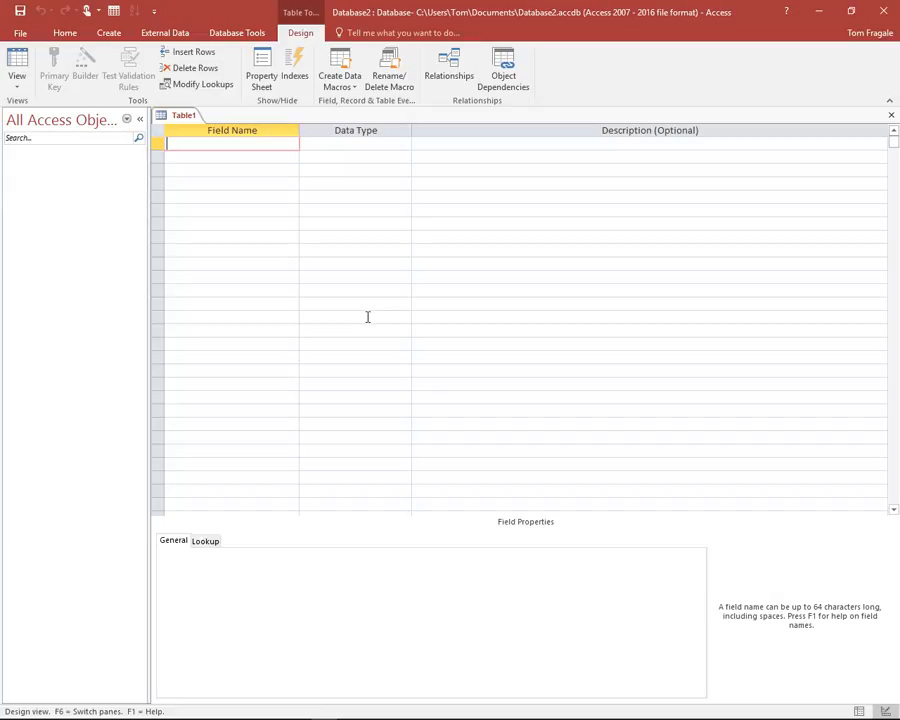
pyautogui.write('First ')
pyautogui.write('Name')
pyautogui.press('Tab')
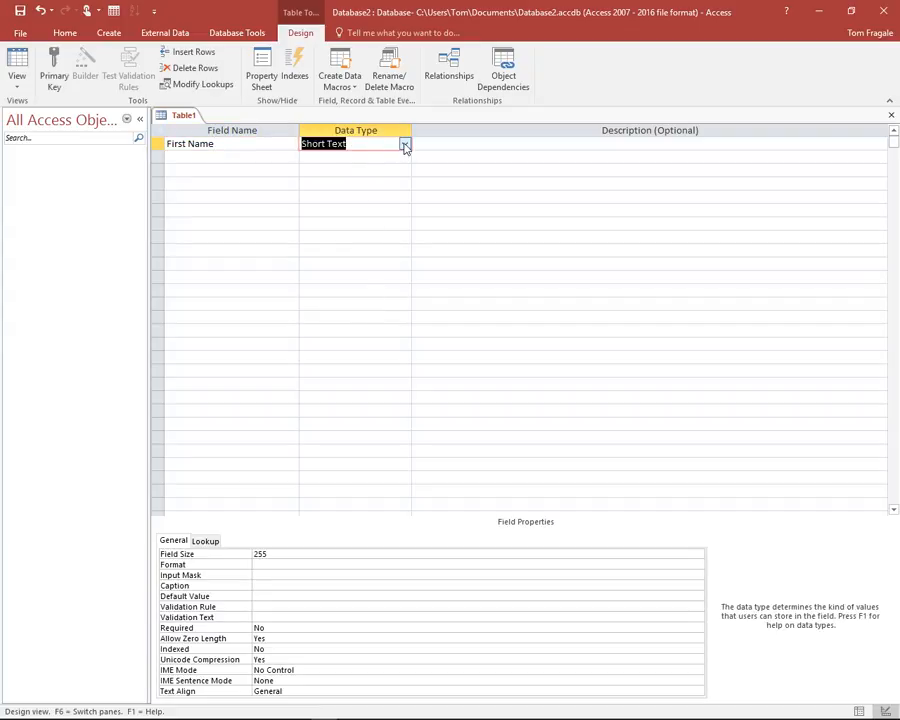
# Review the available data types, keep Short Text for First Name and move to the next field row
pyautogui.click(404, 146)
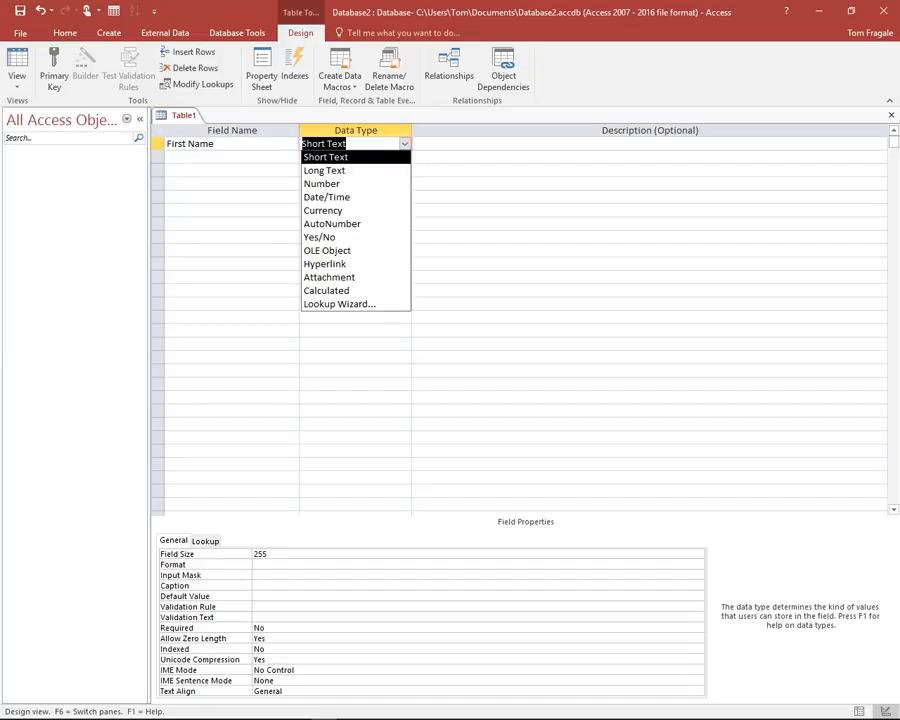
pyautogui.press('Escape')
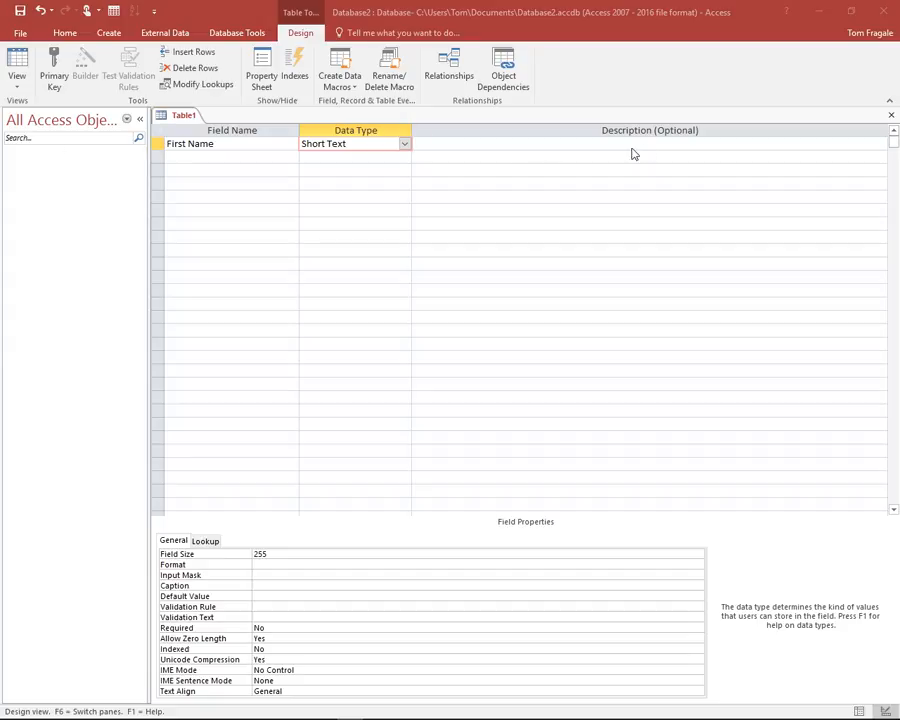
pyautogui.click(404, 143)
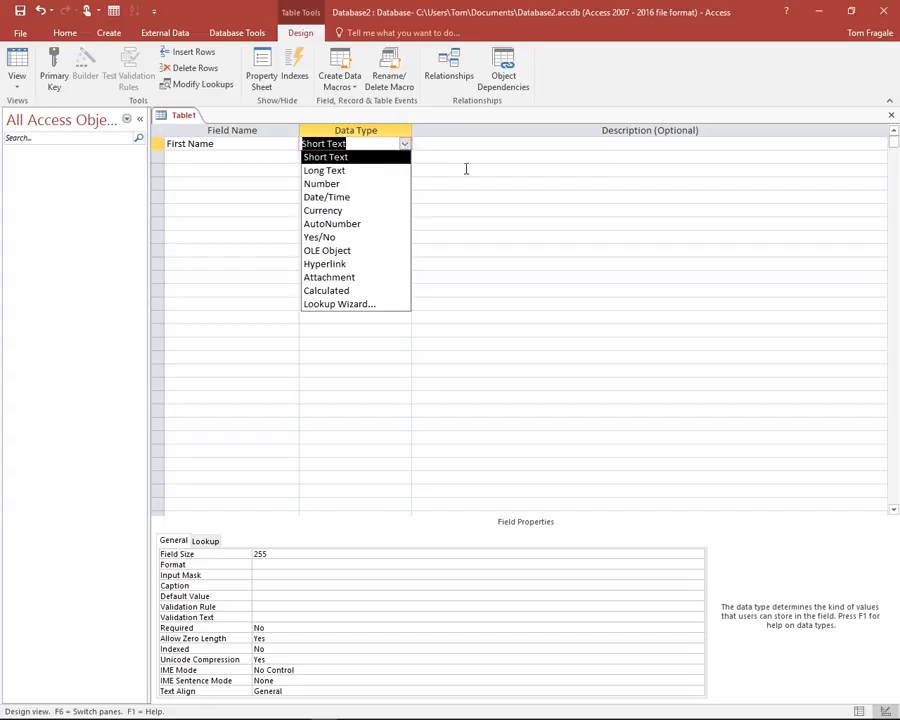
pyautogui.click(465, 168)
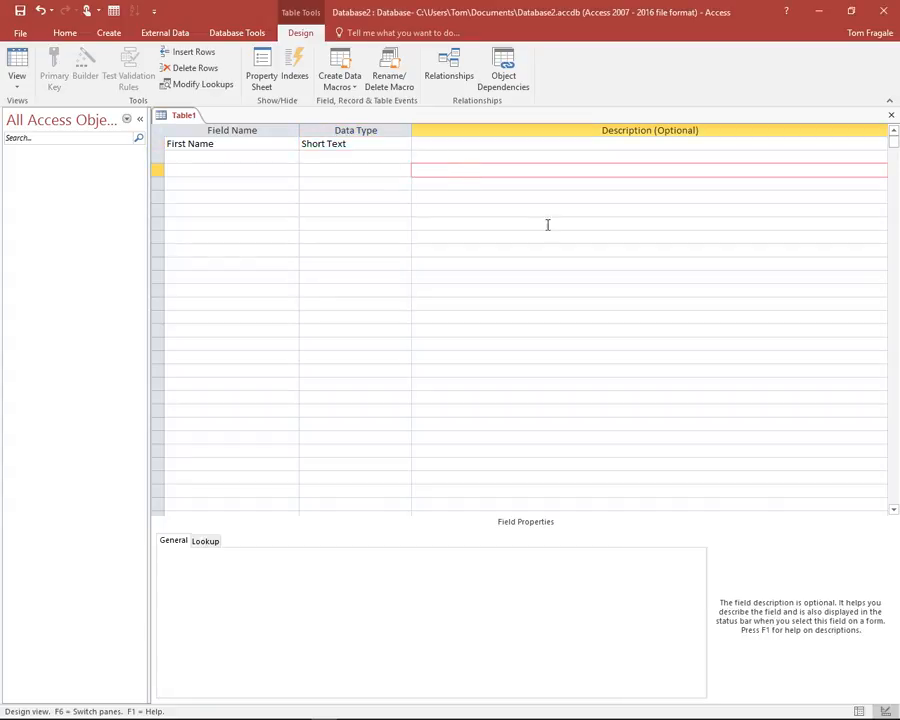